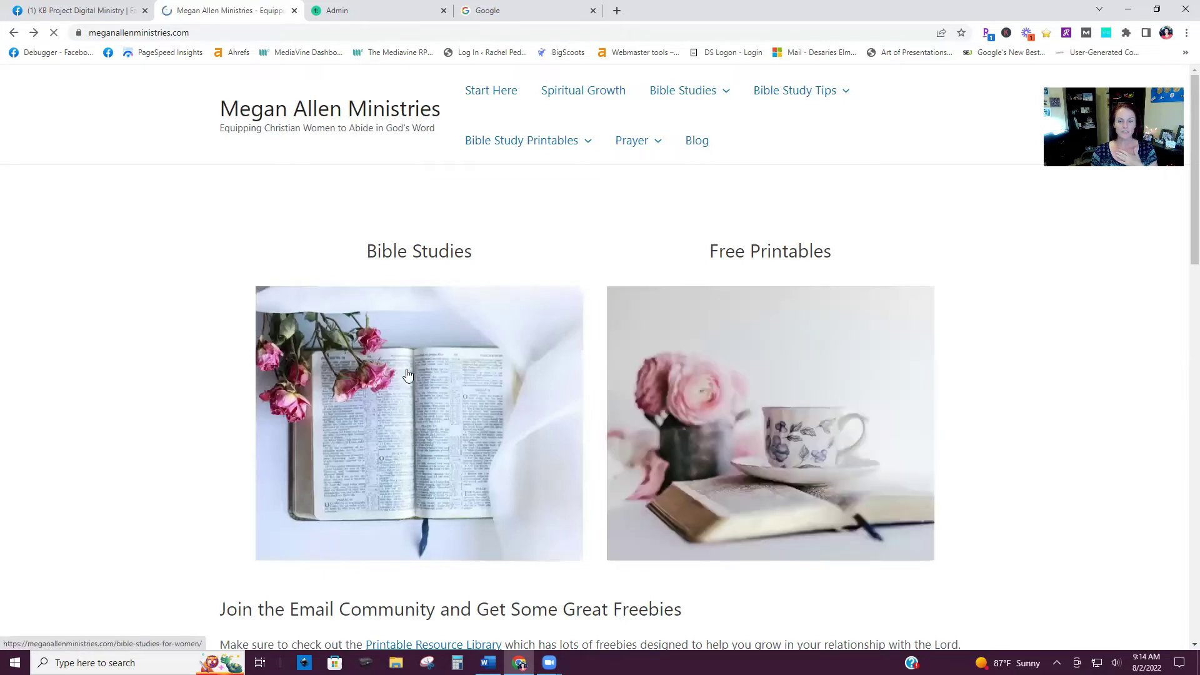
Open the Bible Studies page and follow its link to the Bible Study Guide of Philippians
{"action": "left_click", "coordinate": [409, 379]}
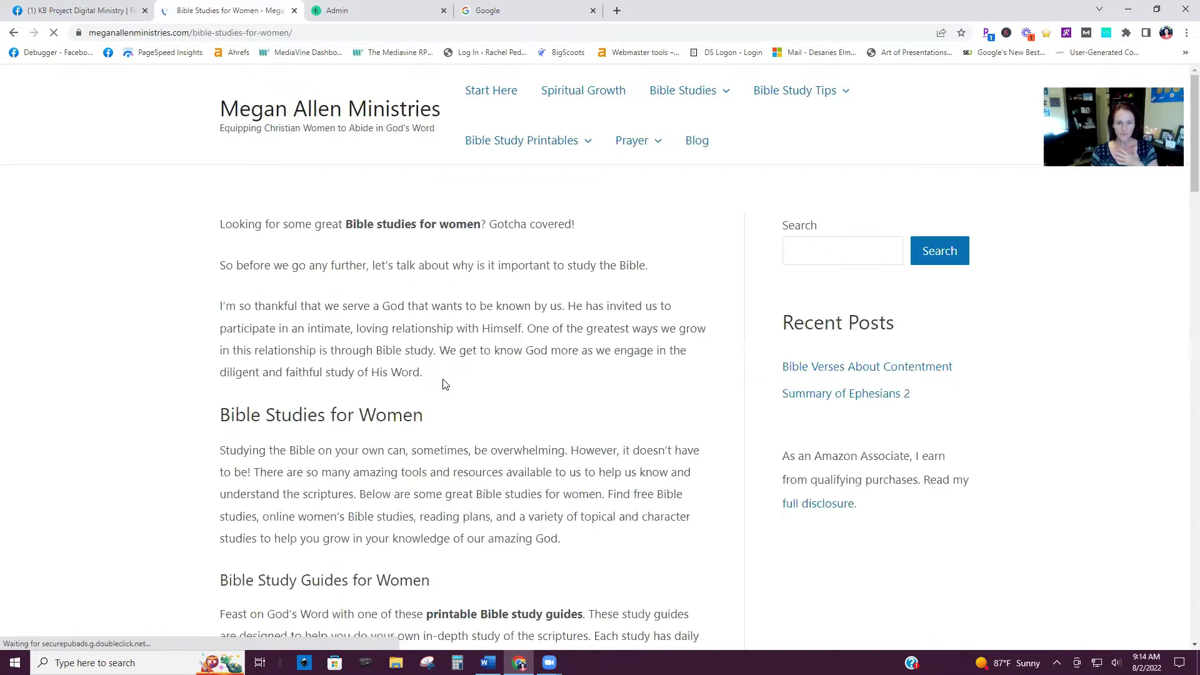
{"action": "scroll", "coordinate": [421, 377], "scroll_direction": "down", "scroll_amount": 6}
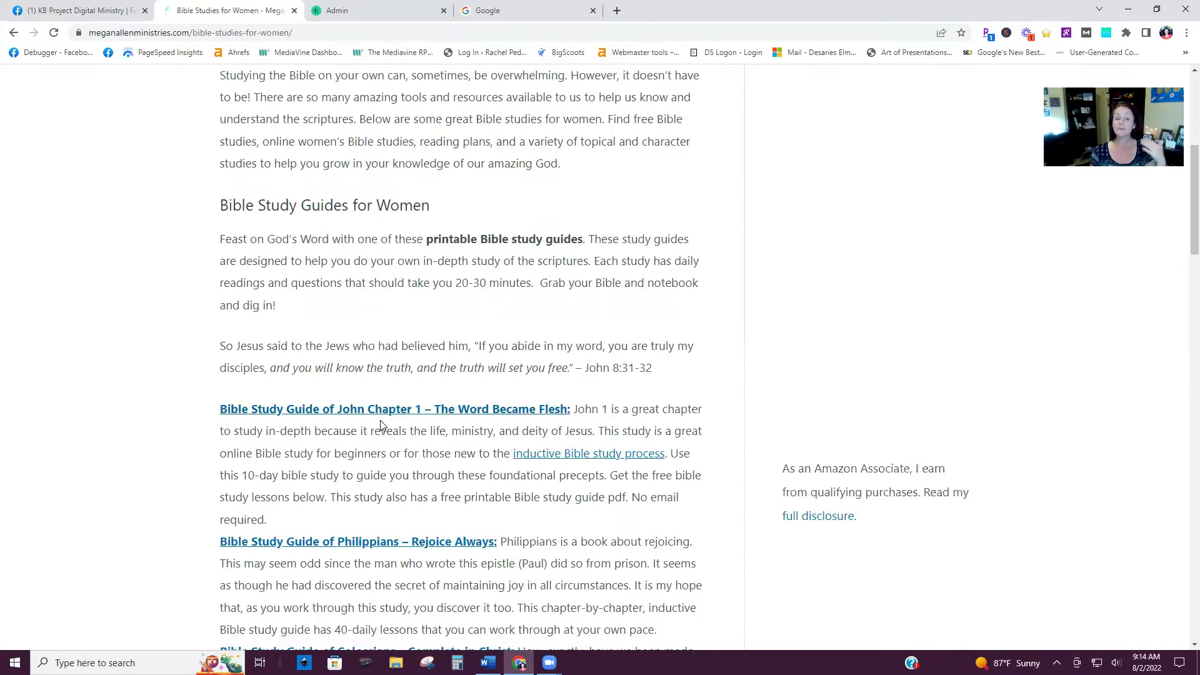
{"action": "scroll", "coordinate": [381, 426], "scroll_direction": "down", "scroll_amount": 2}
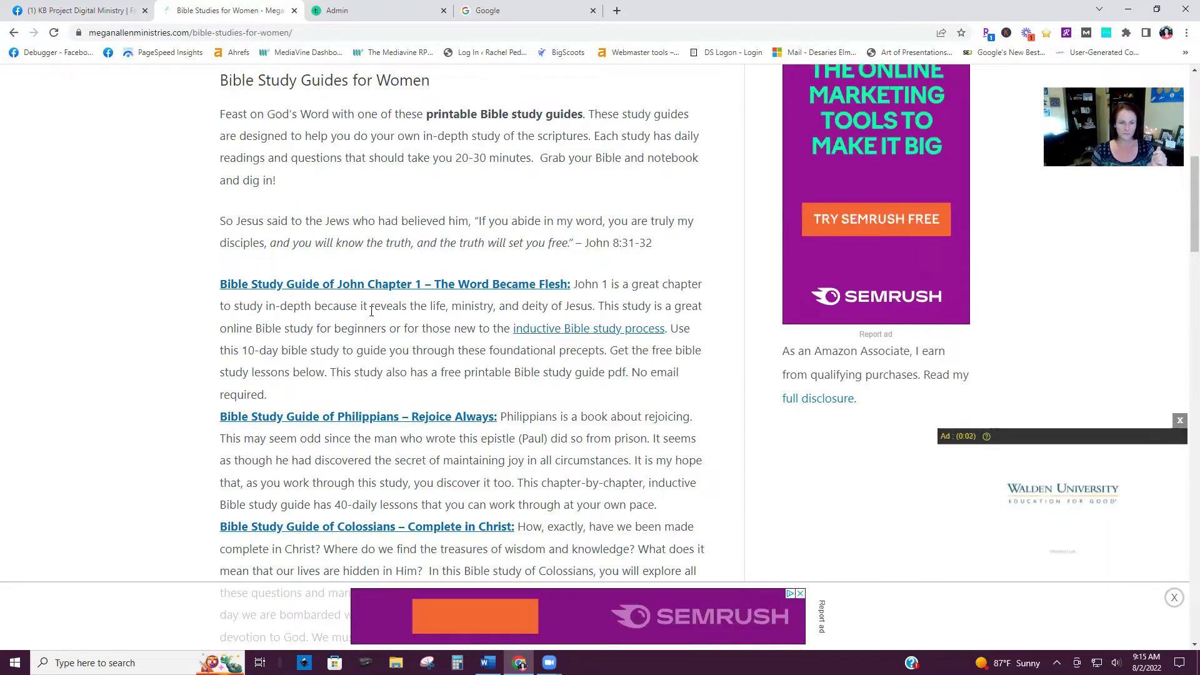
{"action": "left_click", "coordinate": [332, 416]}
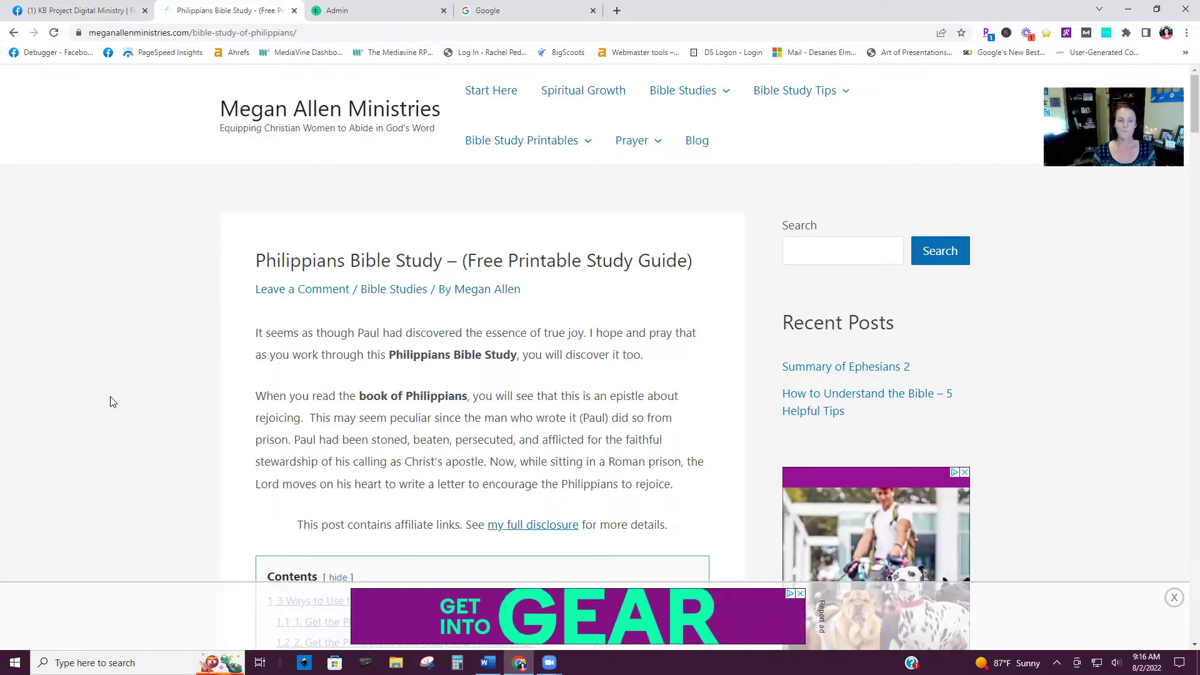
Review the Philippians Bible Study post from its introduction and contents through the three ways to use it and the study tools section
{"action": "scroll", "coordinate": [472, 438], "scroll_direction": "down", "scroll_amount": 3}
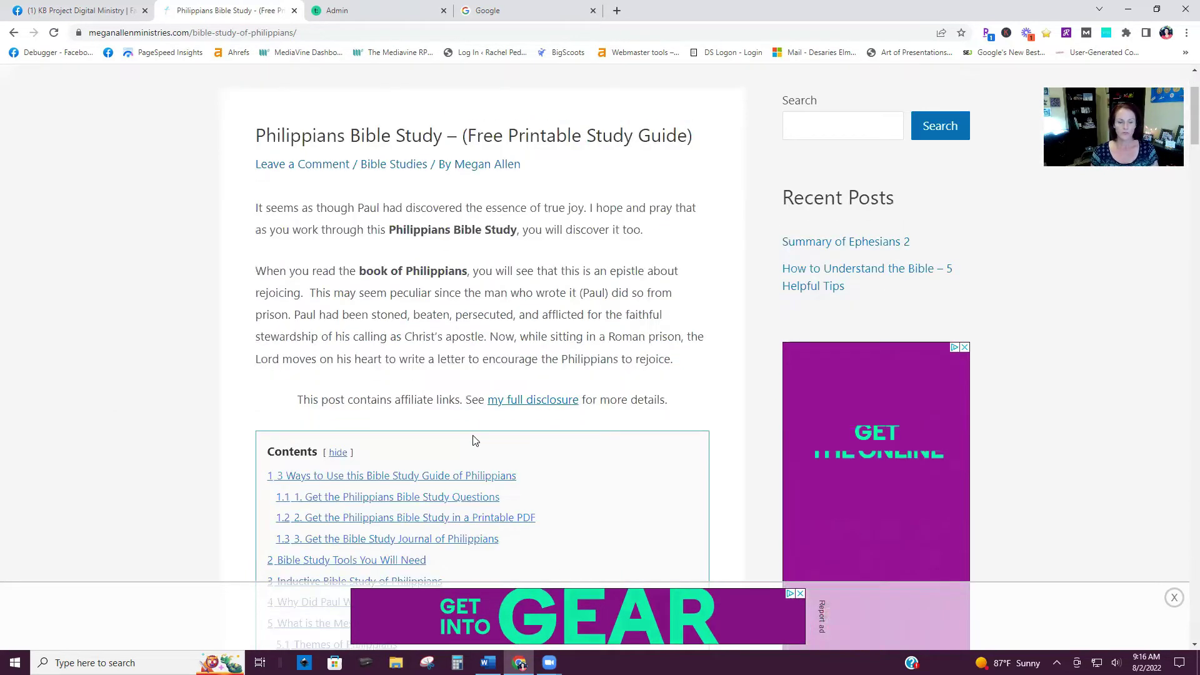
{"action": "scroll", "coordinate": [472, 438], "scroll_direction": "down", "scroll_amount": 5}
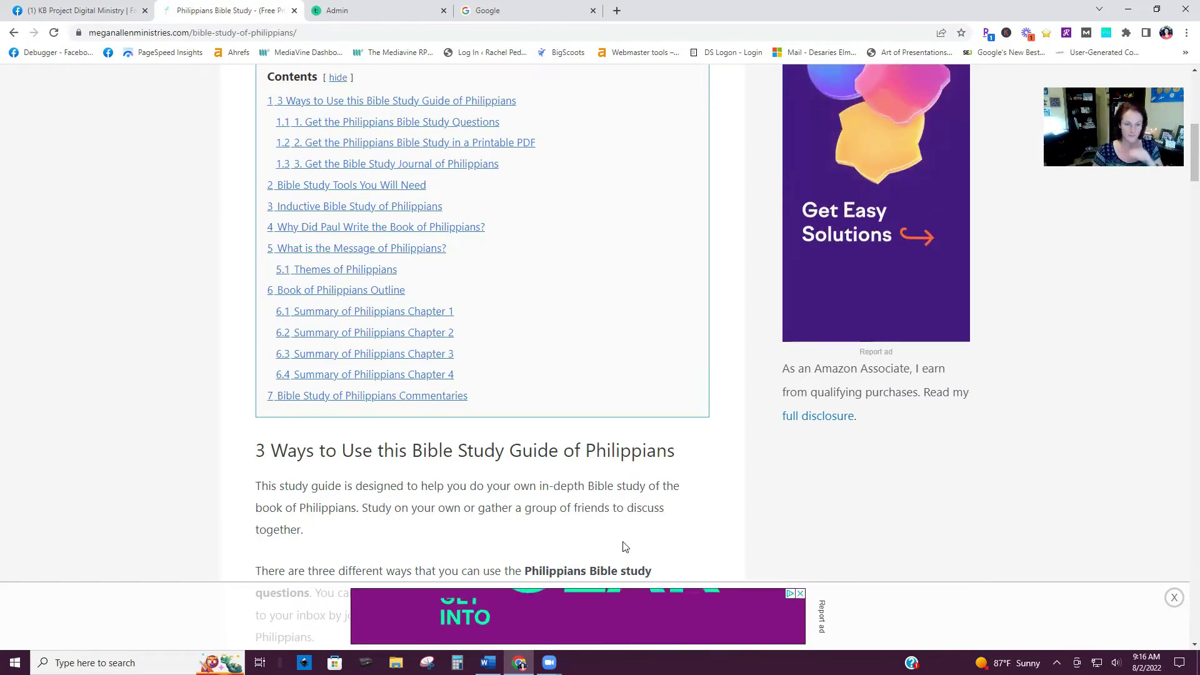
{"action": "scroll", "coordinate": [603, 430], "scroll_direction": "down", "scroll_amount": 3}
{"action": "scroll", "coordinate": [603, 431], "scroll_direction": "down", "scroll_amount": 12}
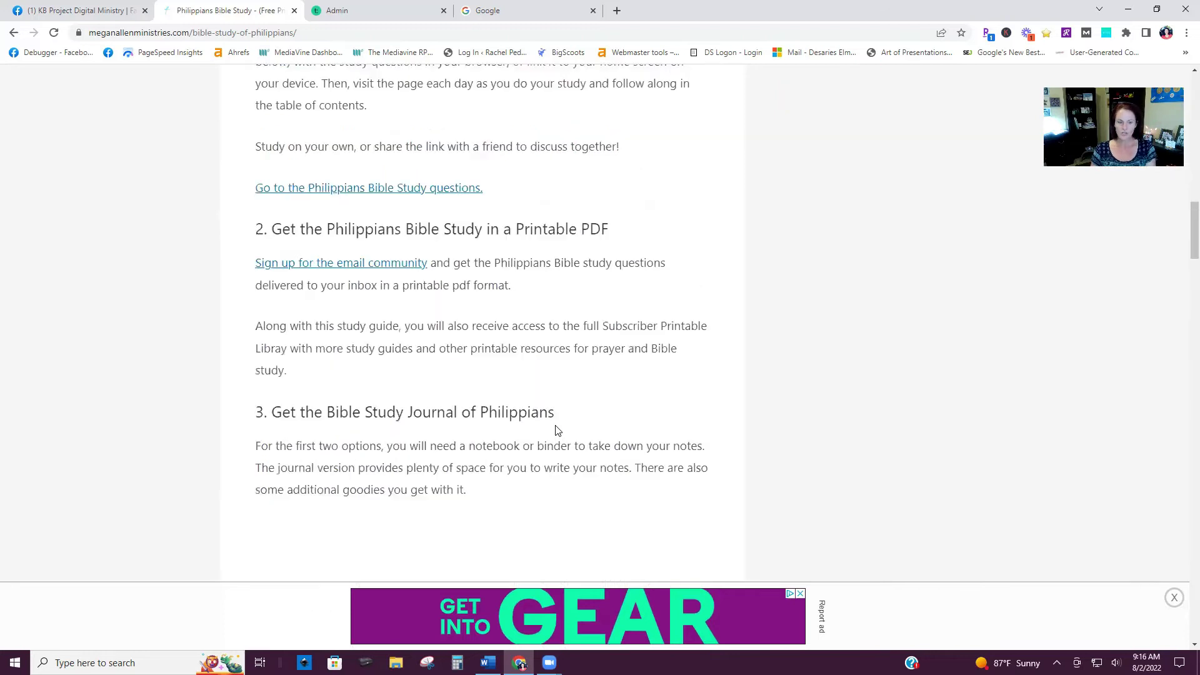
{"action": "scroll", "coordinate": [801, 435], "scroll_direction": "down", "scroll_amount": 7}
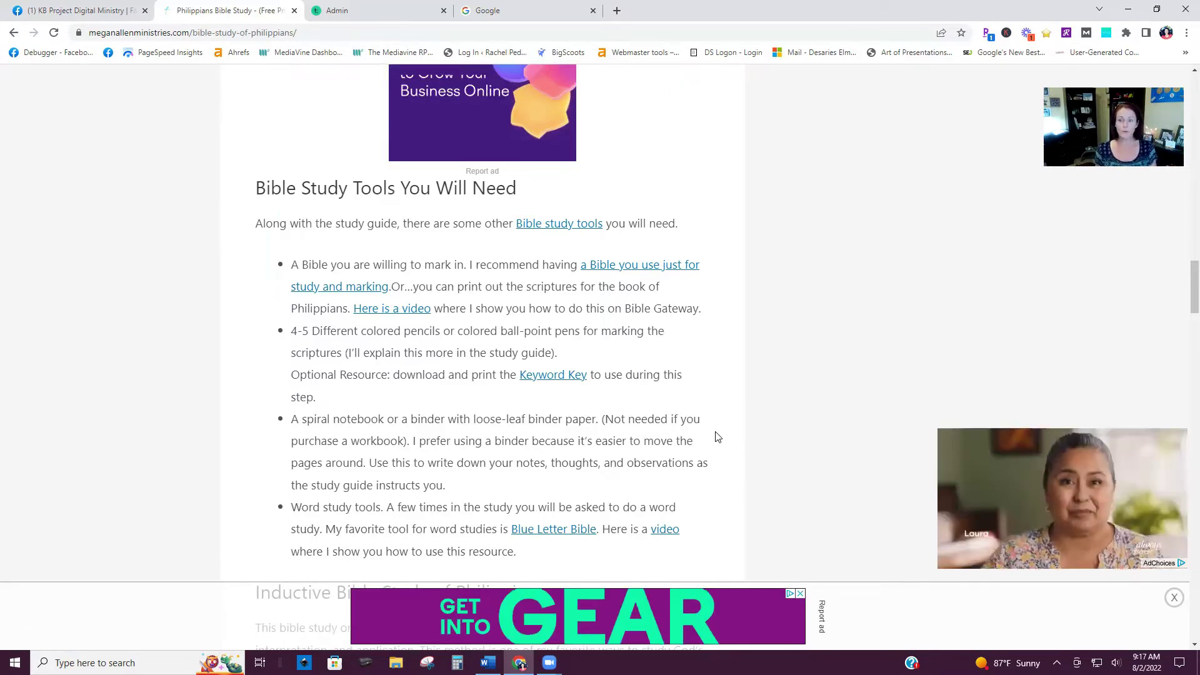
{"action": "scroll", "coordinate": [717, 437], "scroll_direction": "down", "scroll_amount": 2}
{"action": "scroll", "coordinate": [718, 437], "scroll_direction": "up", "scroll_amount": 2}
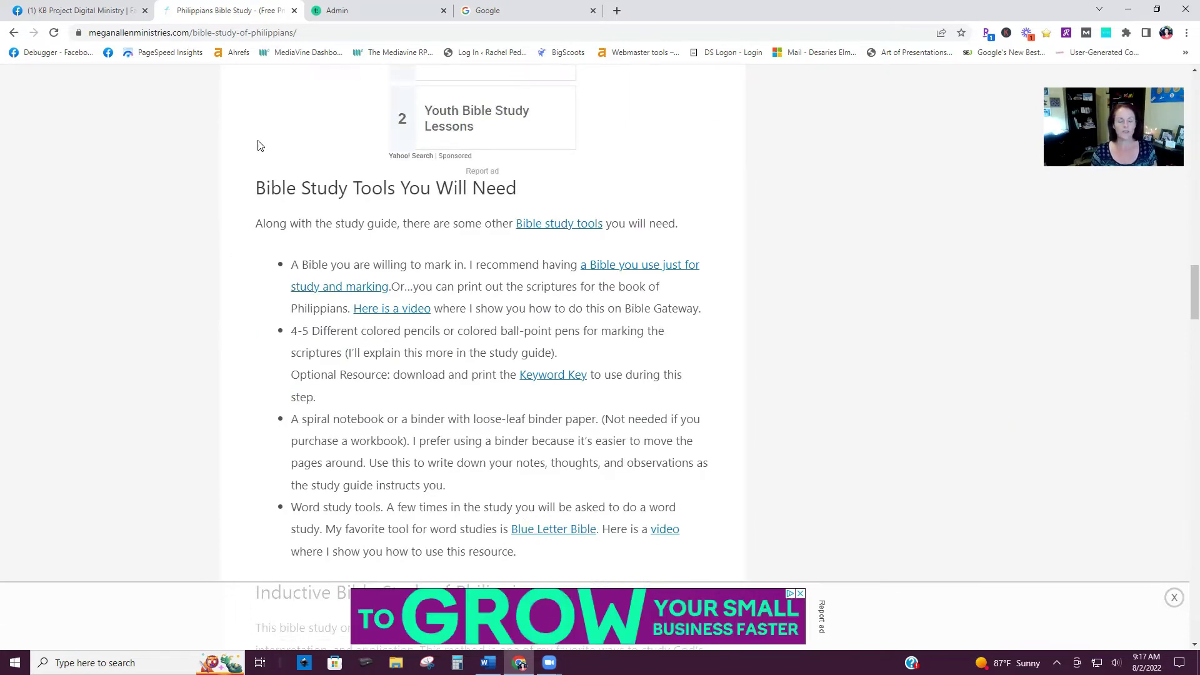
Enter "philippians bible study" as a Google query to view its suggestions and search volumes
{"action": "left_click", "coordinate": [512, 12]}
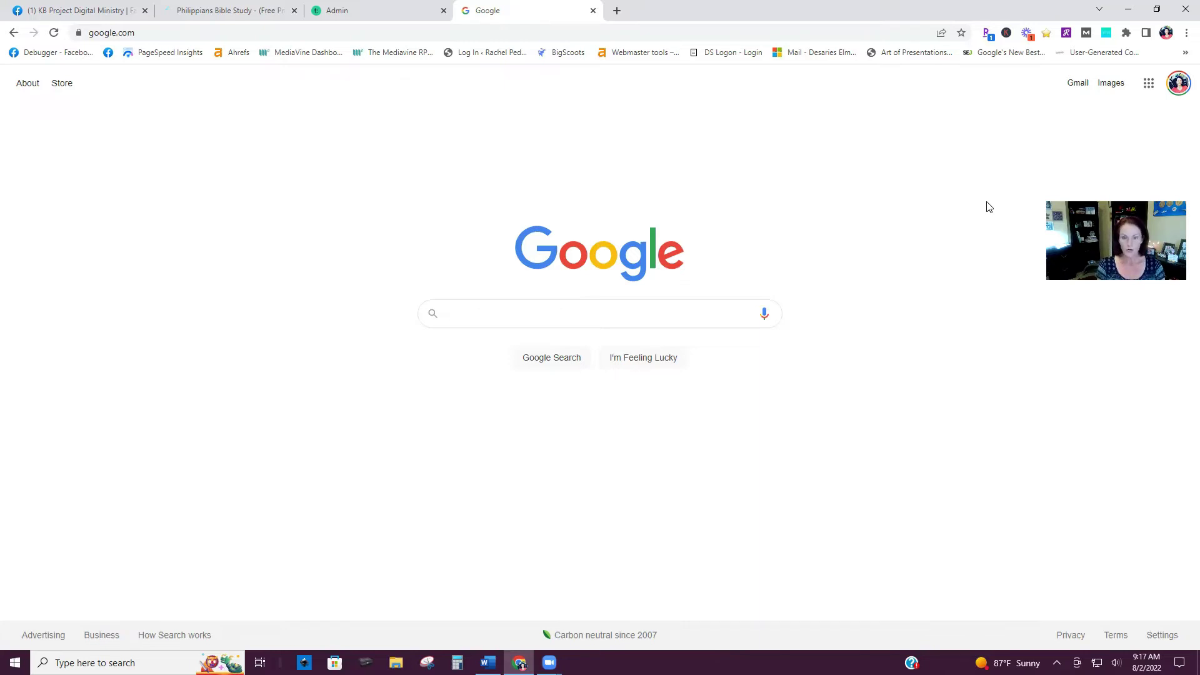
{"action": "type", "text": "phl"}
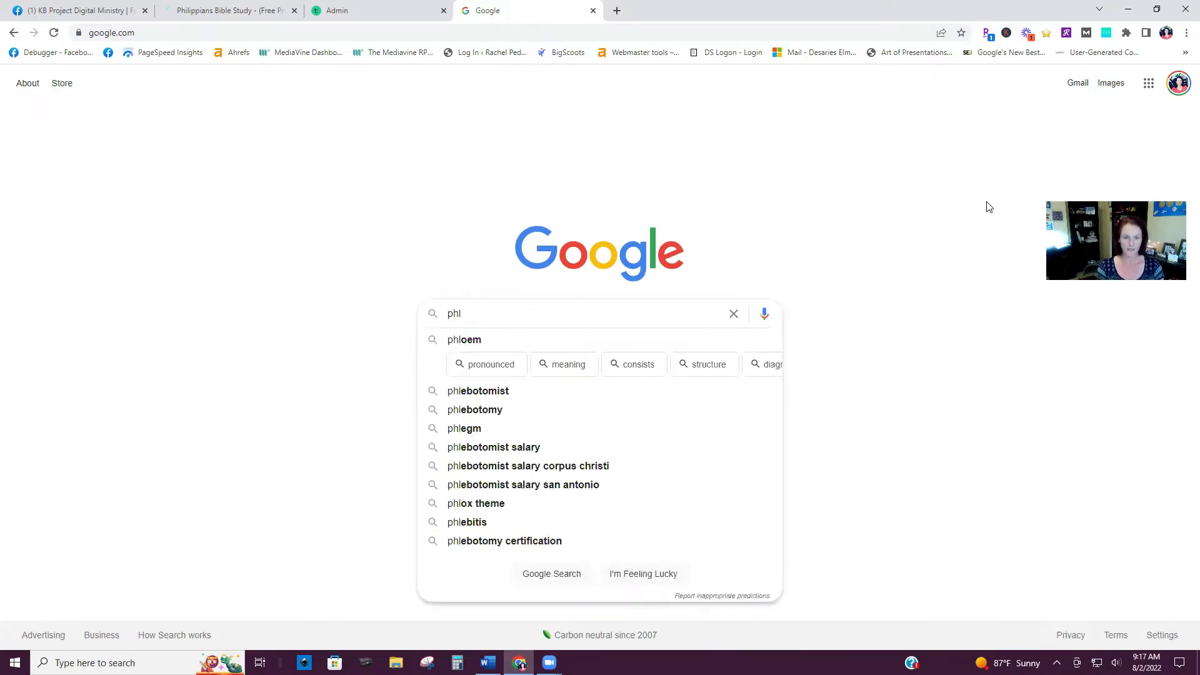
{"action": "key", "text": "BackSpace"}
{"action": "type", "text": "i"}
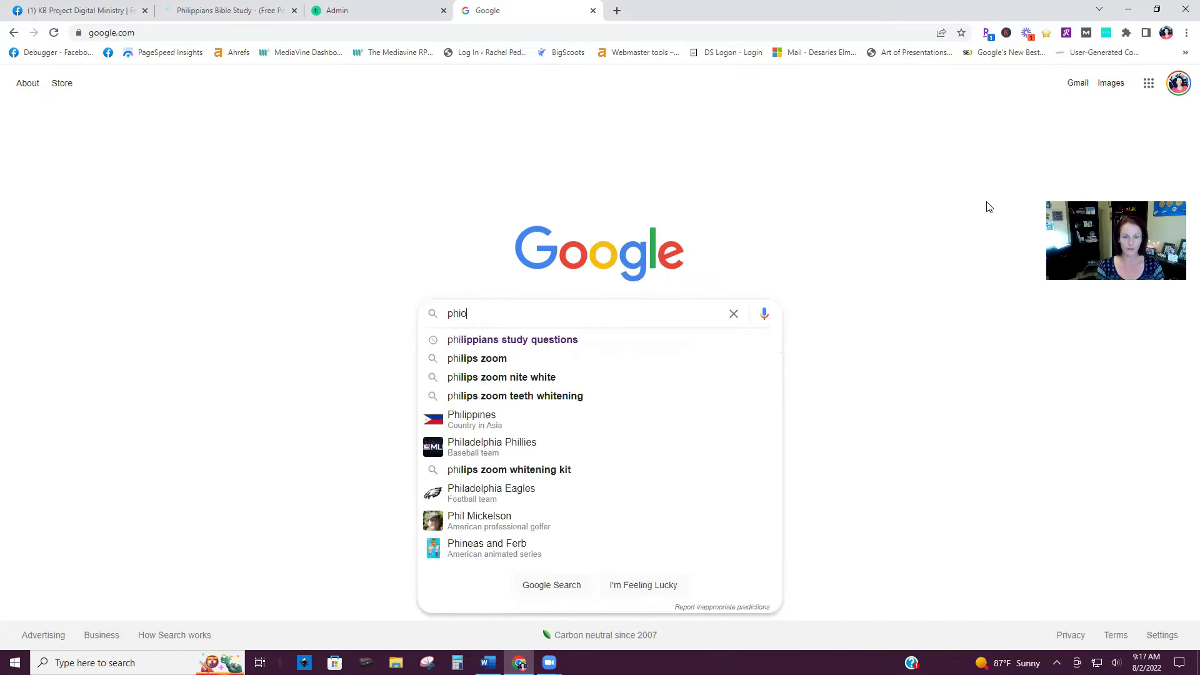
{"action": "type", "text": "li"}
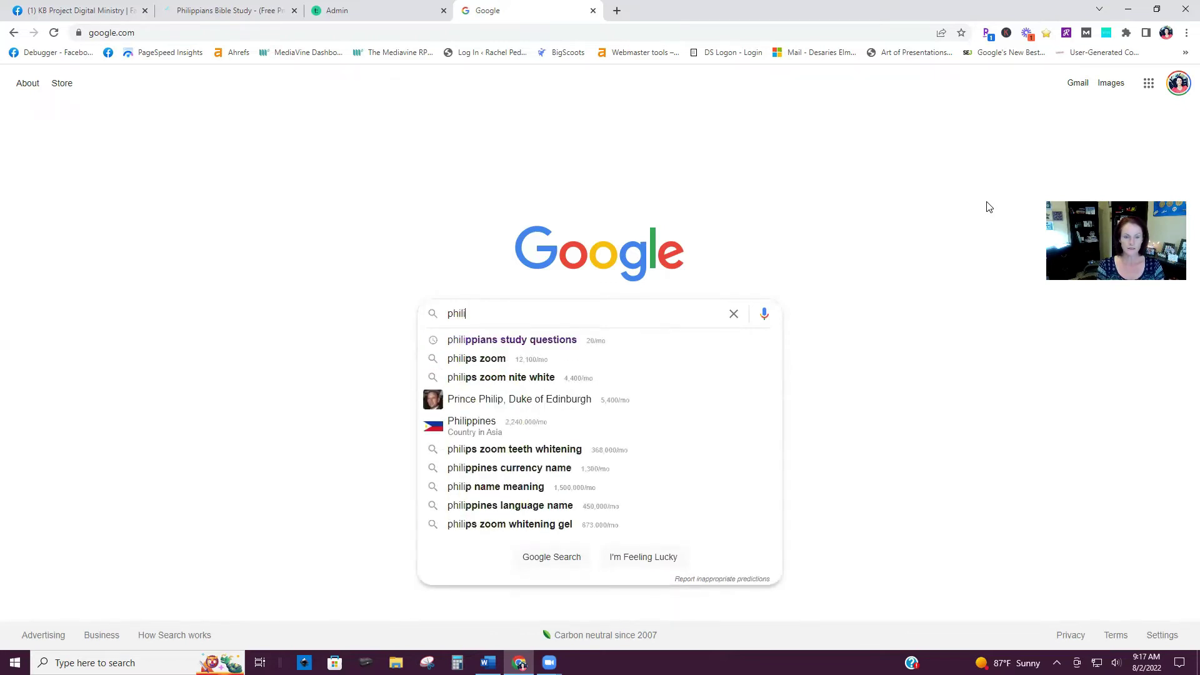
{"action": "type", "text": "ppians bible study"}
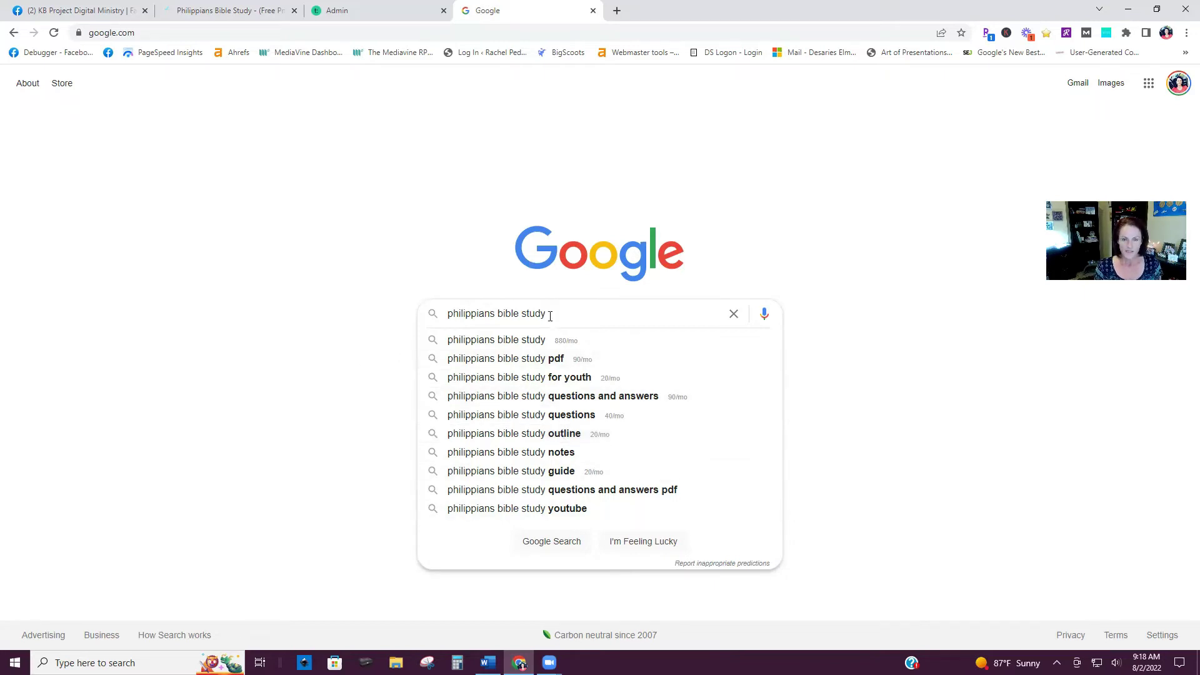
Check Google's suggestions for "ruth bible study", and run a search for "who was ruth in the bible"
{"action": "left_click_drag", "start_coordinate": [548, 313], "coordinate": [440, 320]}
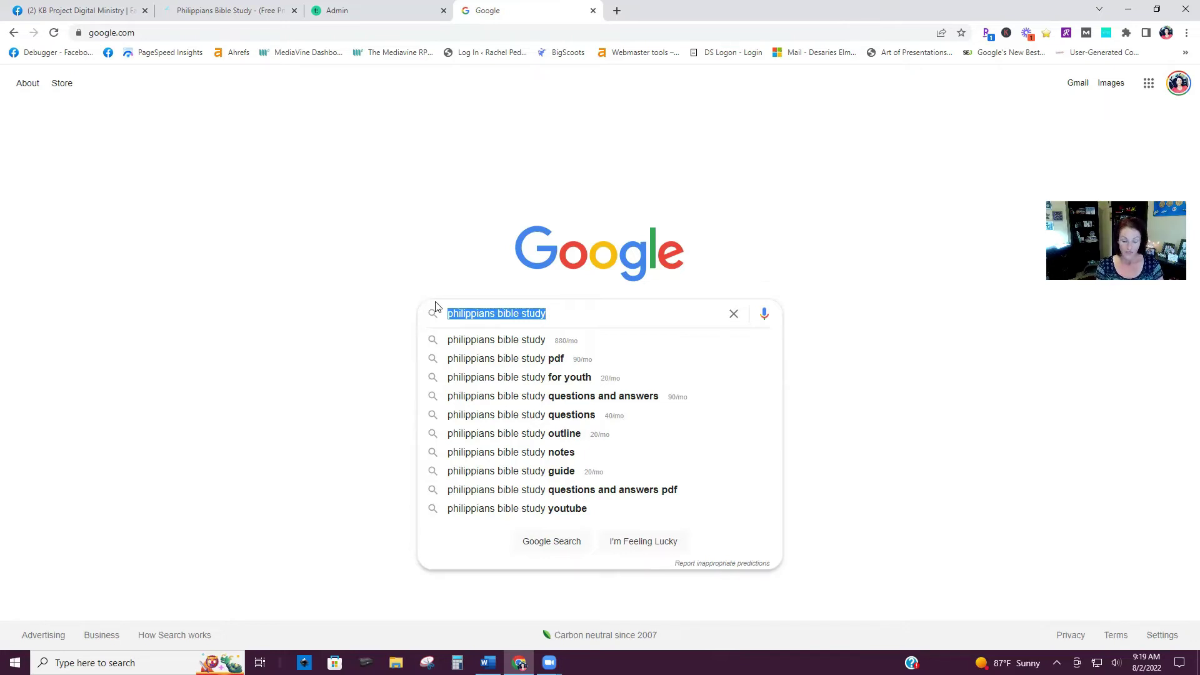
{"action": "type", "text": "ruth bible study"}
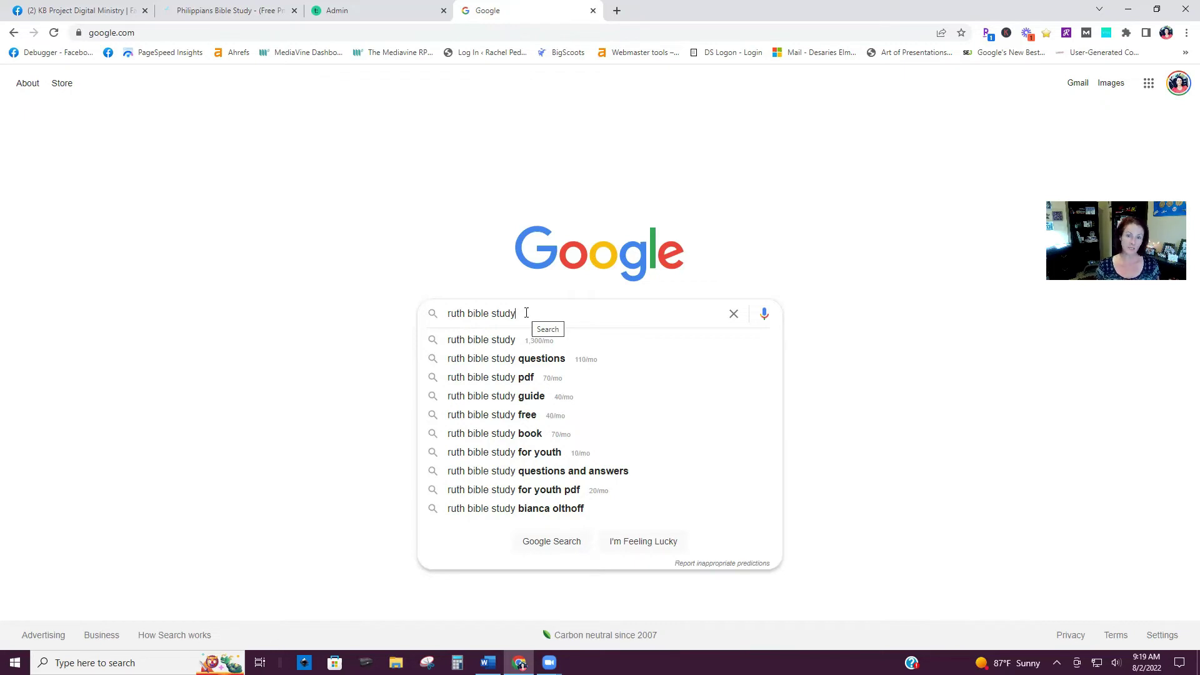
{"action": "left_click_drag", "start_coordinate": [519, 313], "coordinate": [448, 316]}
{"action": "type", "text": "who "}
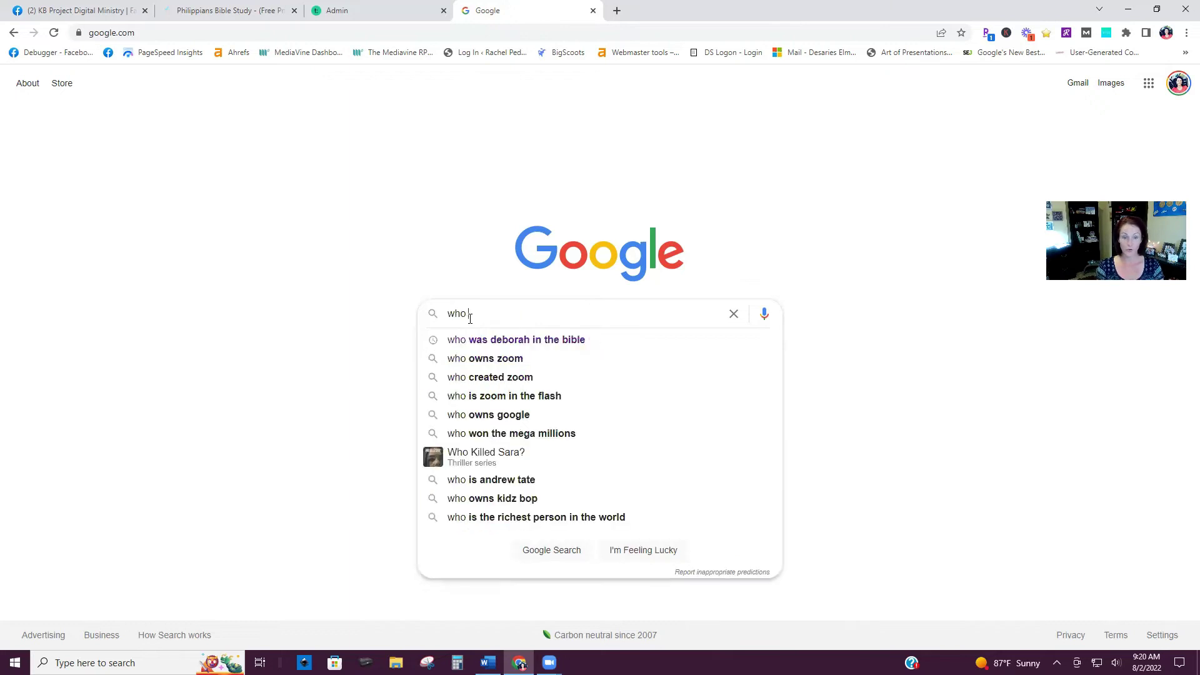
{"action": "type", "text": "was ruth"}
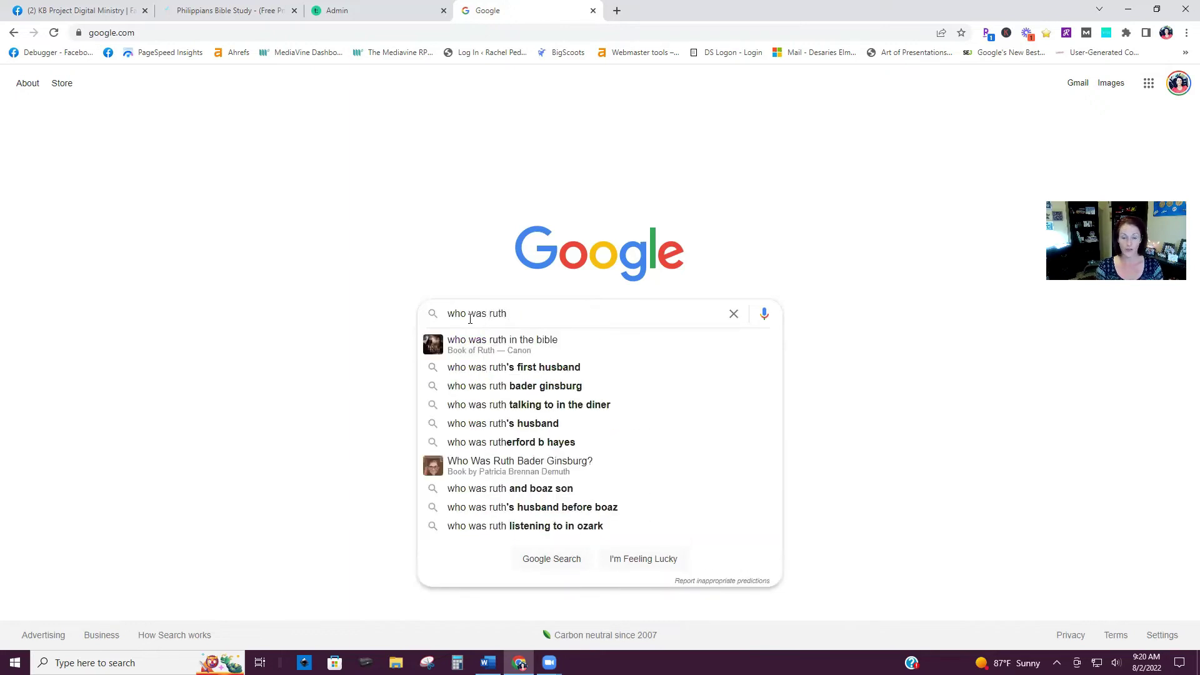
{"action": "type", "text": " in the bible"}
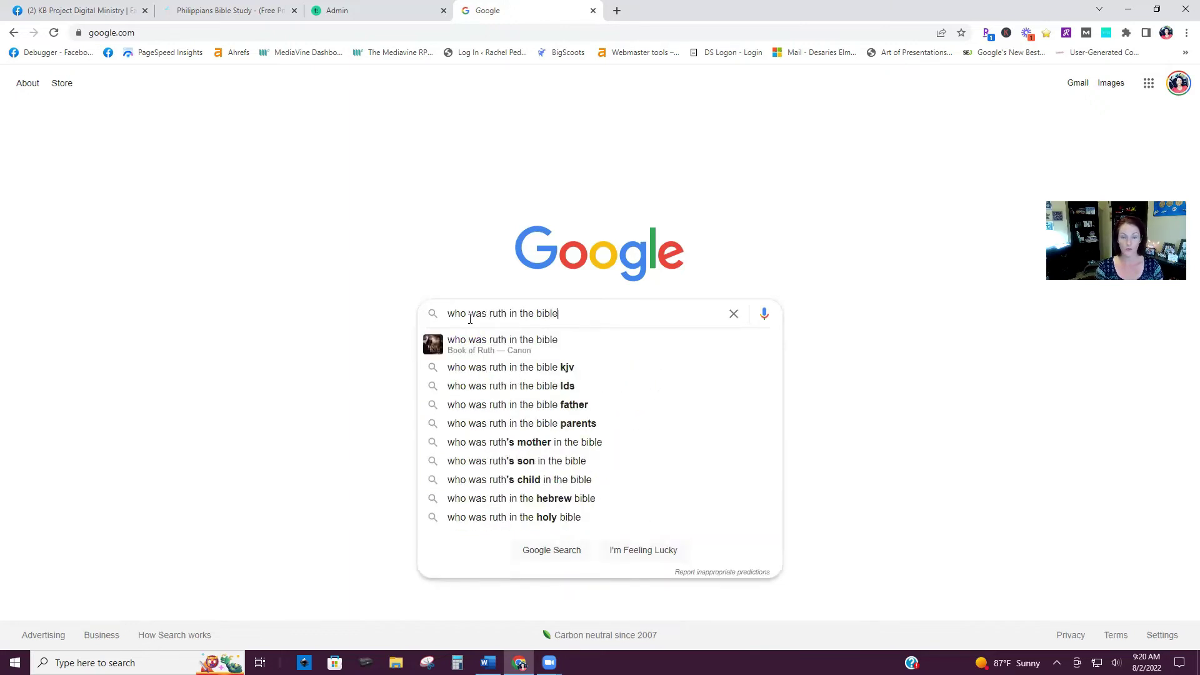
{"action": "key", "text": "Return"}
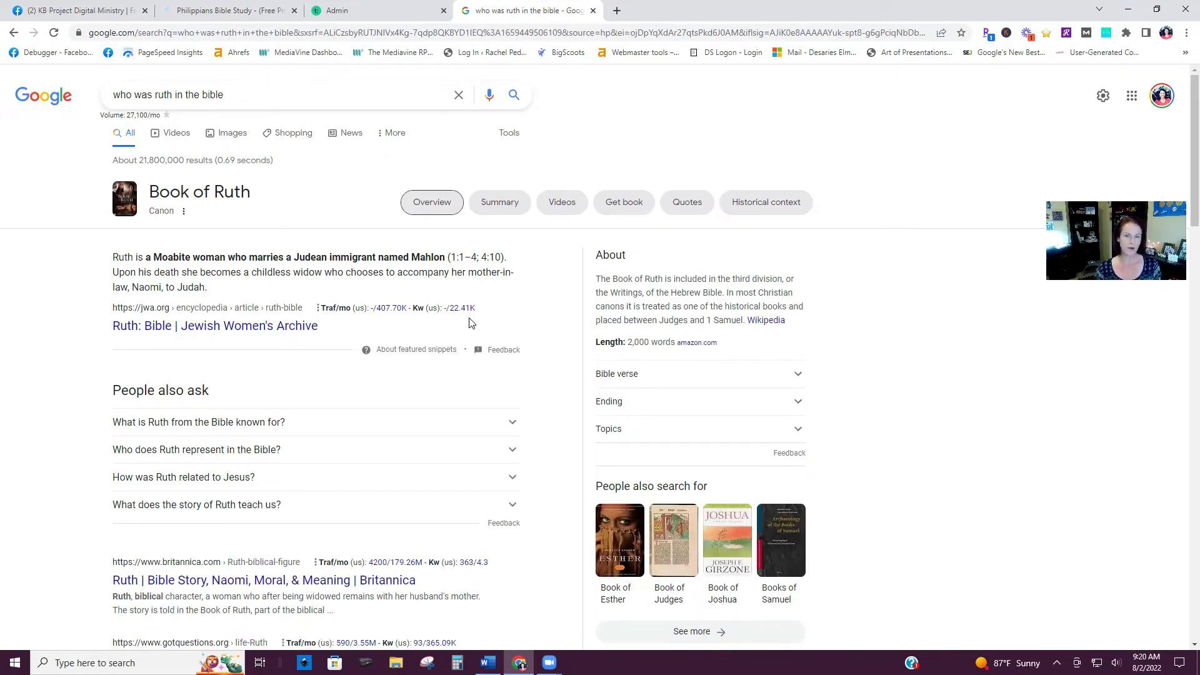
Return to the Google home page and enter the query "ruth in the bible" to check its suggestions
{"action": "left_click", "coordinate": [13, 32]}
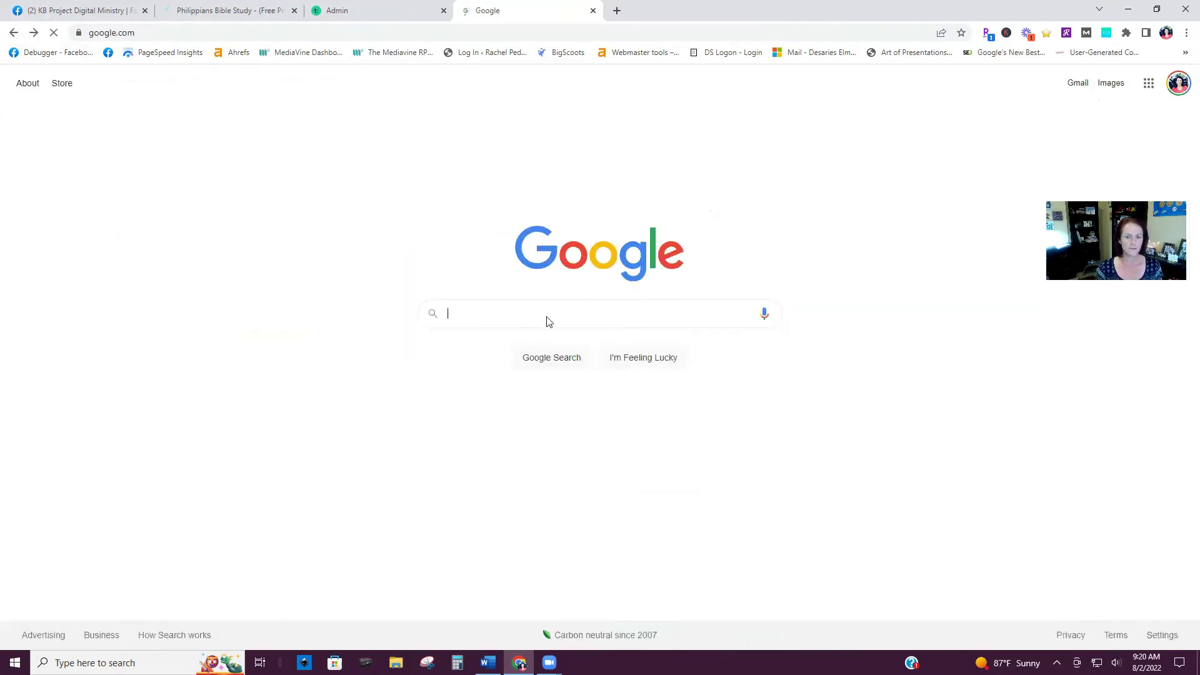
{"action": "type", "text": "ruth in the bible"}
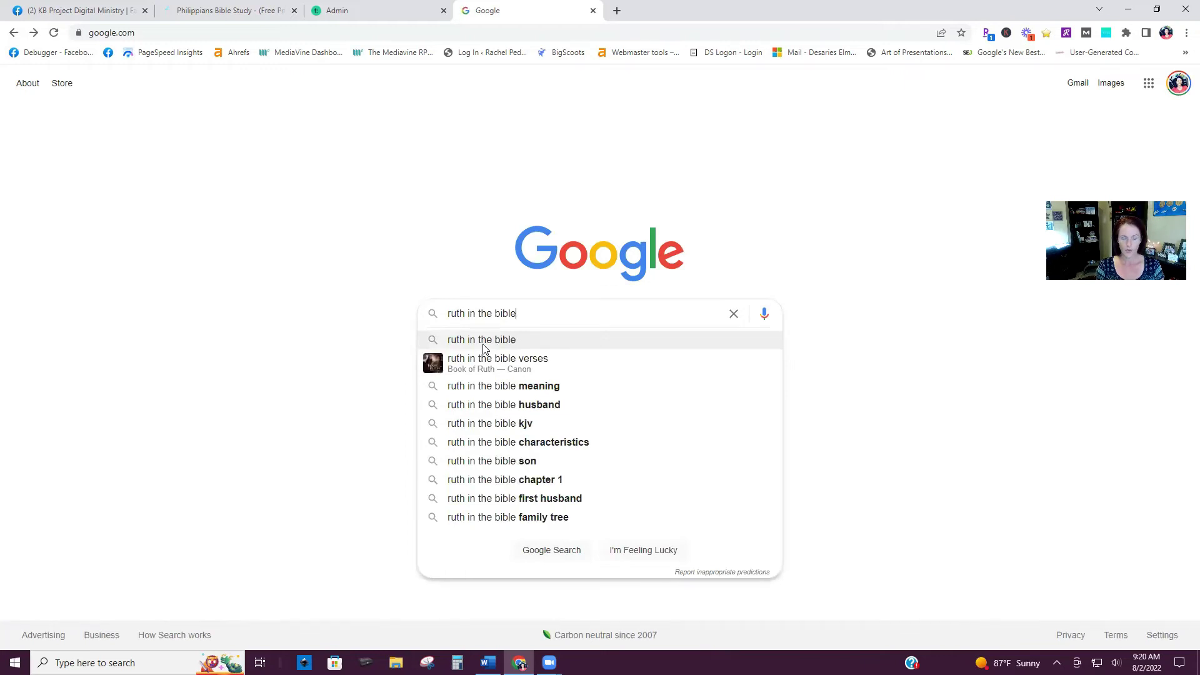
{"action": "left_click", "coordinate": [484, 349]}
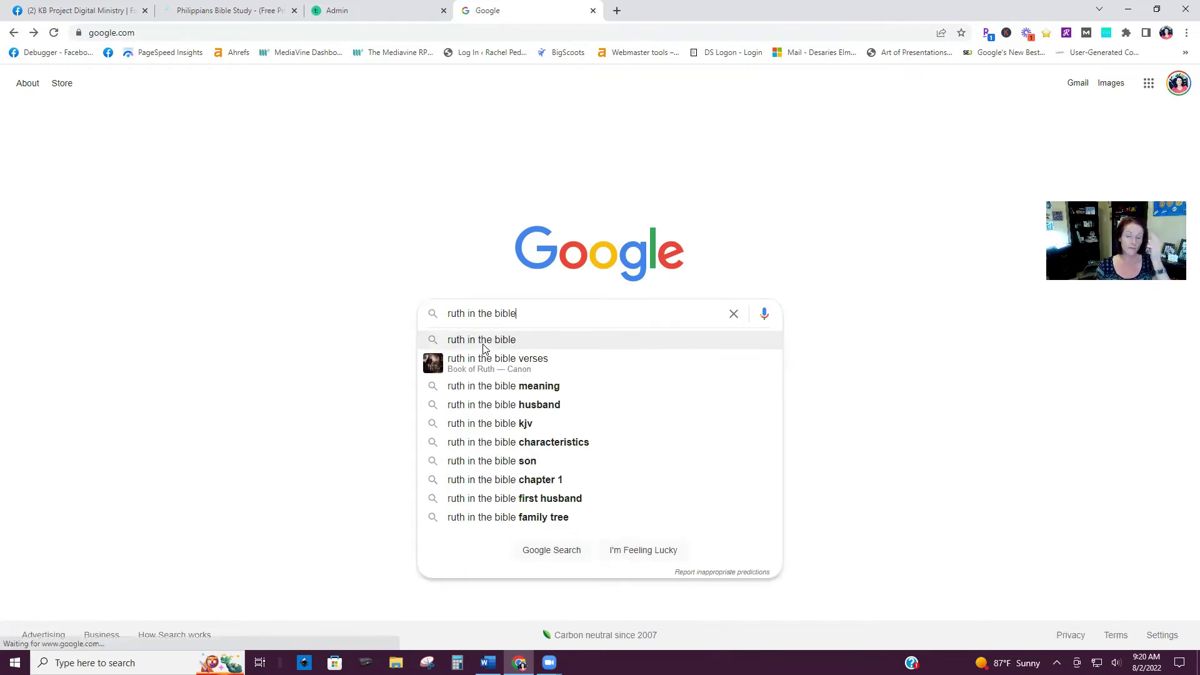
Compare Google's suggestions for the queries "who was esther" and "esther bible study"
{"action": "key", "text": "BackSpace"}
{"action": "key", "text": "BackSpace"}
{"action": "key", "text": "BackSpace"}
{"action": "key", "text": "BackSpace"}
{"action": "key", "text": "BackSpace"}
{"action": "key", "text": "BackSpace"}
{"action": "key", "text": "BackSpace"}
{"action": "key", "text": "BackSpace"}
{"action": "key", "text": "BackSpace"}
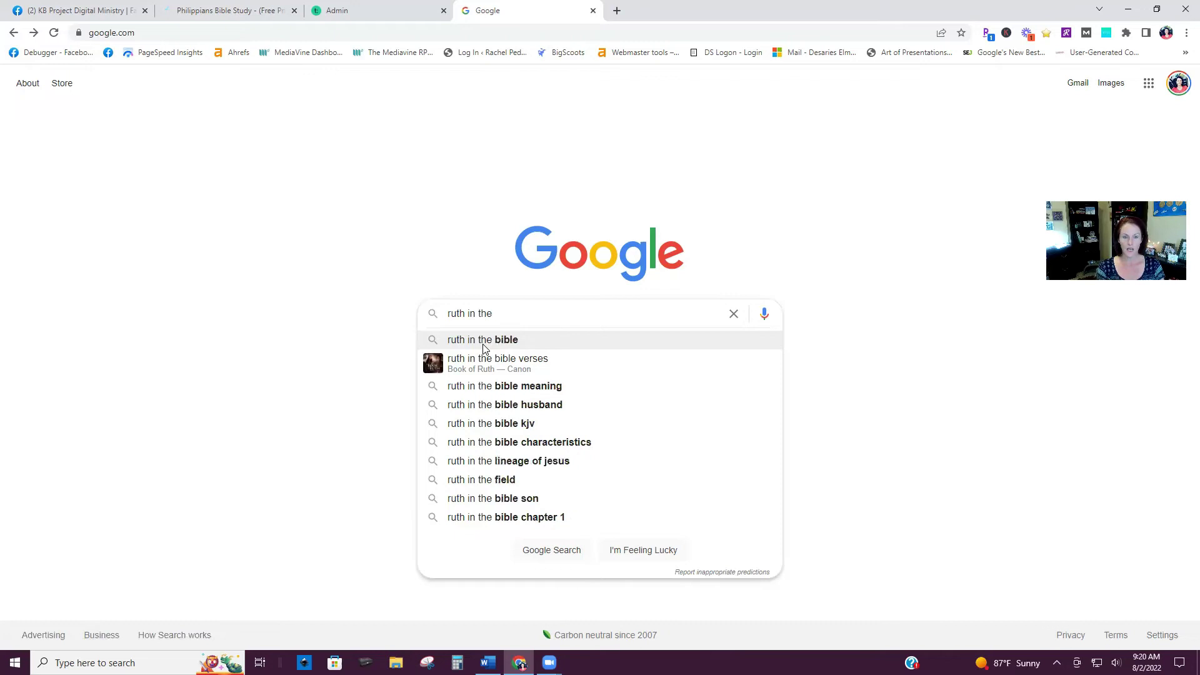
{"action": "key", "text": "BackSpace"}
{"action": "key", "text": "BackSpace"}
{"action": "key", "text": "BackSpace"}
{"action": "key", "text": "BackSpace"}
{"action": "key", "text": "BackSpace"}
{"action": "key", "text": "BackSpace"}
{"action": "key", "text": "BackSpace"}
{"action": "key", "text": "BackSpace"}
{"action": "type", "text": "who was "}
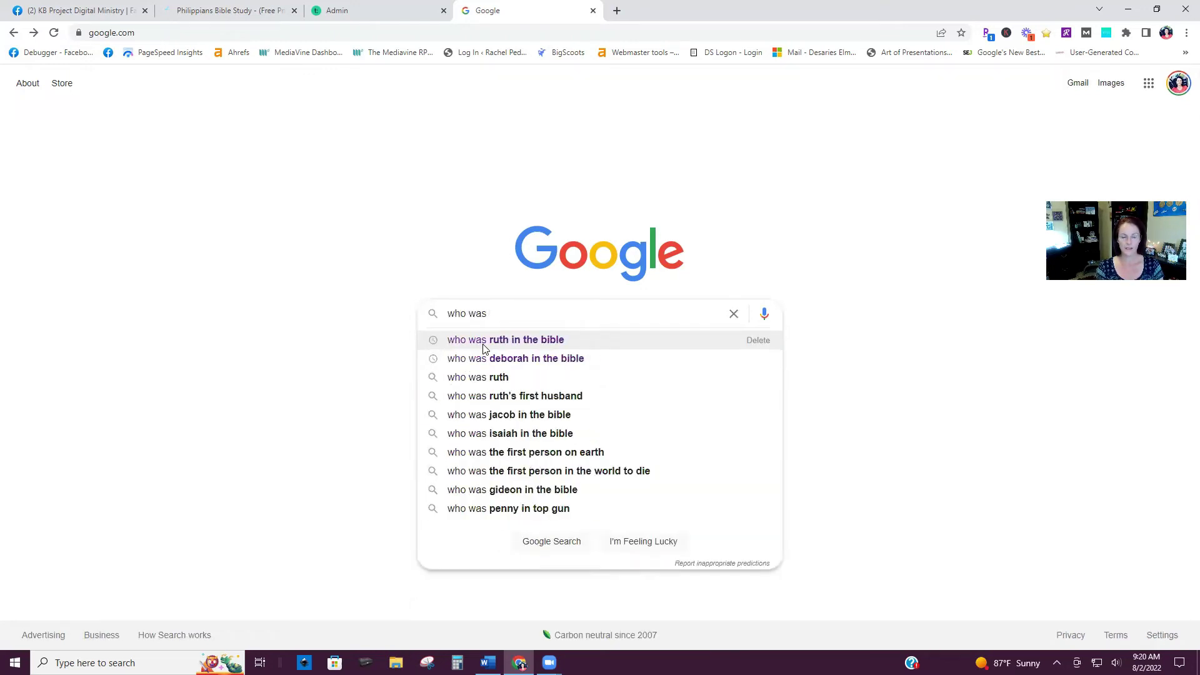
{"action": "type", "text": "esther"}
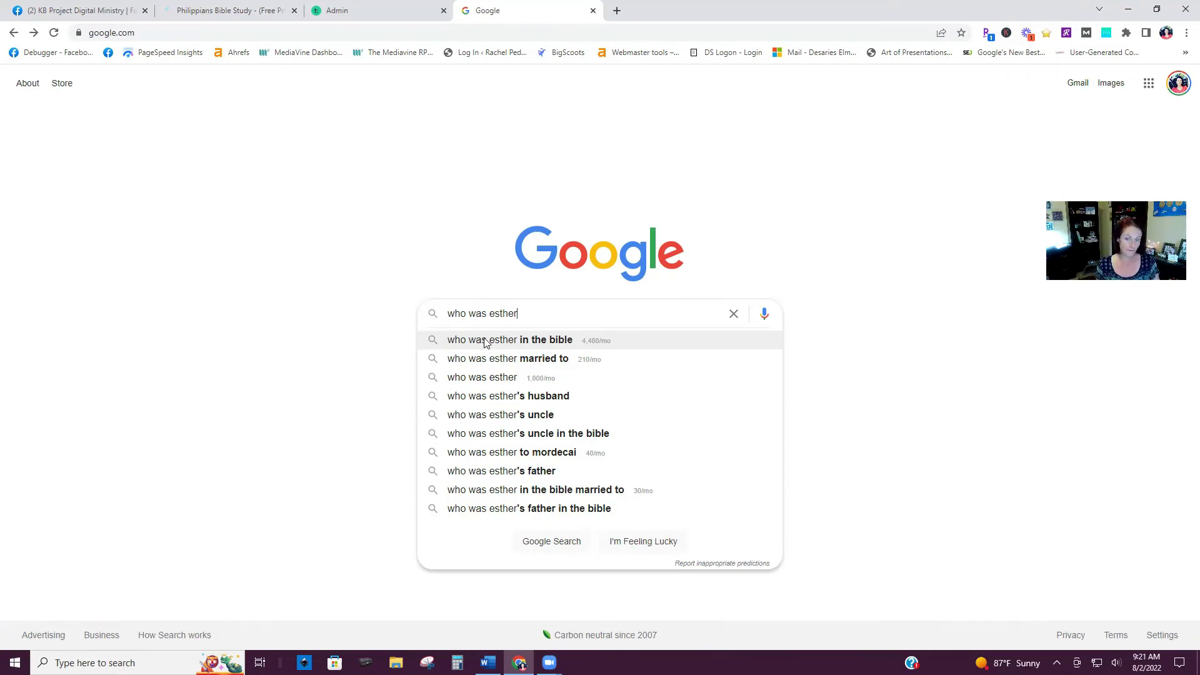
{"action": "triple_click", "coordinate": [515, 320]}
{"action": "type", "text": "esther bible study"}
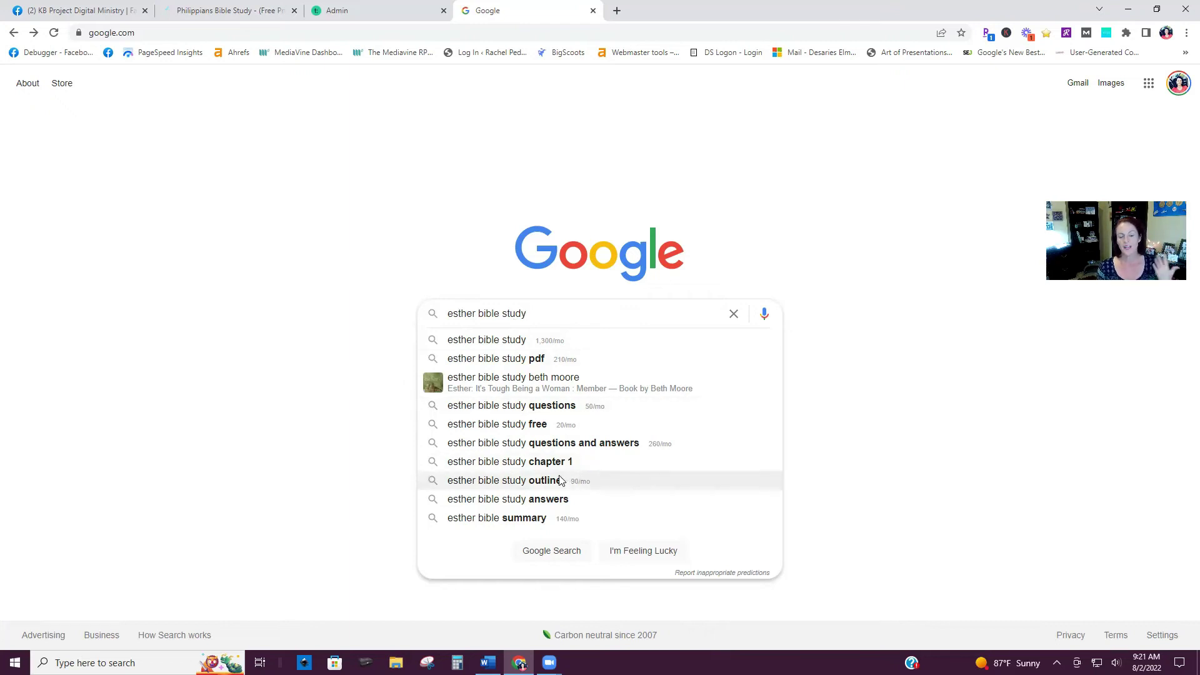
Replace the query with "john bible study" and run the Google search
{"action": "triple_click", "coordinate": [518, 311]}
{"action": "key", "text": "BackSpace"}
{"action": "type", "text": "john b ible study"}
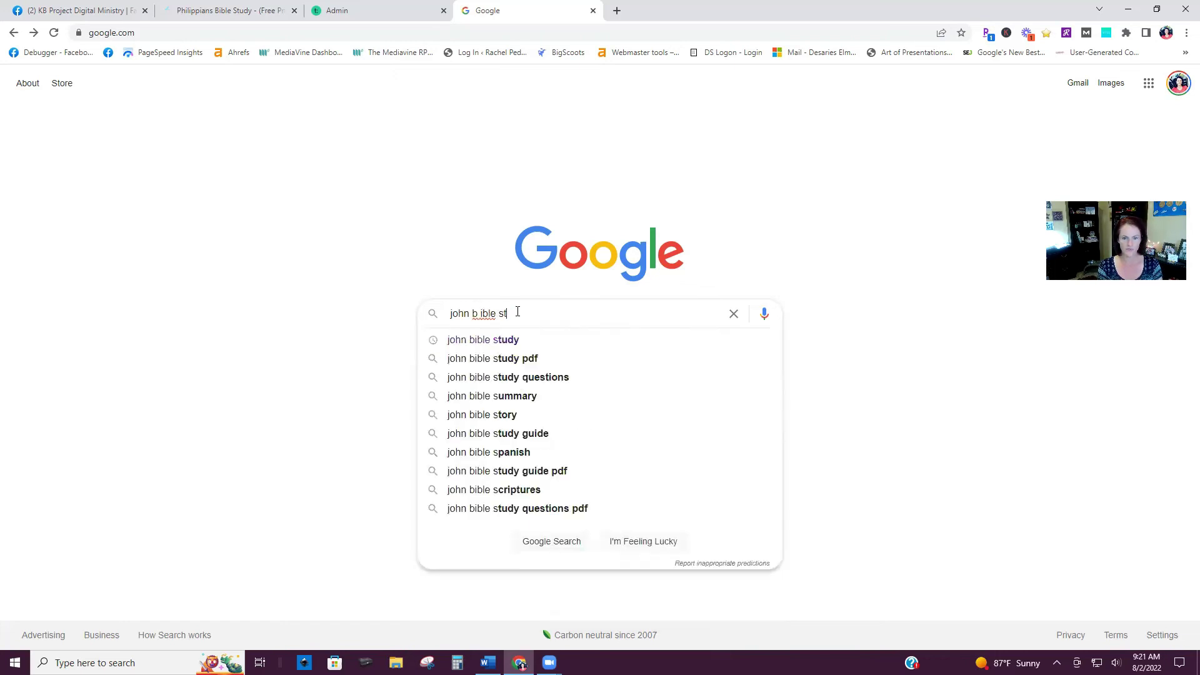
{"action": "key", "text": "BackSpace"}
{"action": "key", "text": "BackSpace"}
{"action": "key", "text": "BackSpace"}
{"action": "key", "text": "BackSpace"}
{"action": "key", "text": "BackSpace"}
{"action": "key", "text": "BackSpace"}
{"action": "key", "text": "BackSpace"}
{"action": "key", "text": "BackSpace"}
{"action": "key", "text": "BackSpace"}
{"action": "key", "text": "BackSpace"}
{"action": "key", "text": "BackSpace"}
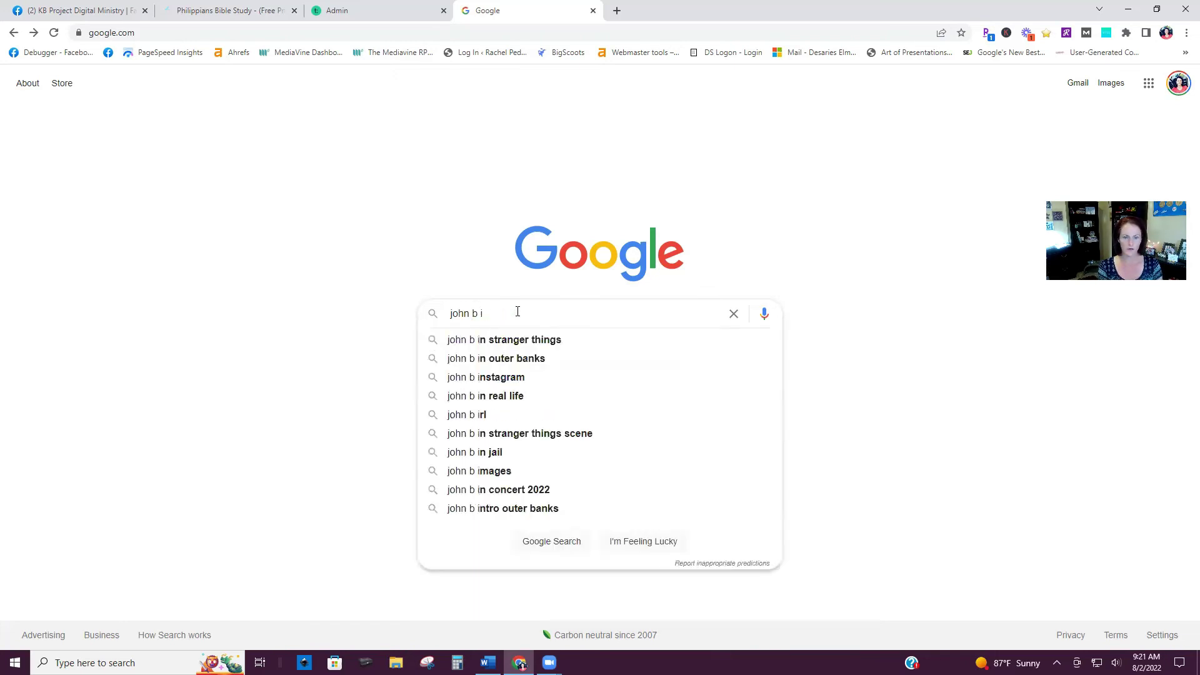
{"action": "type", "text": "bi"}
{"action": "key", "text": "BackSpace"}
{"action": "key", "text": "BackSpace"}
{"action": "type", "text": "ible study"}
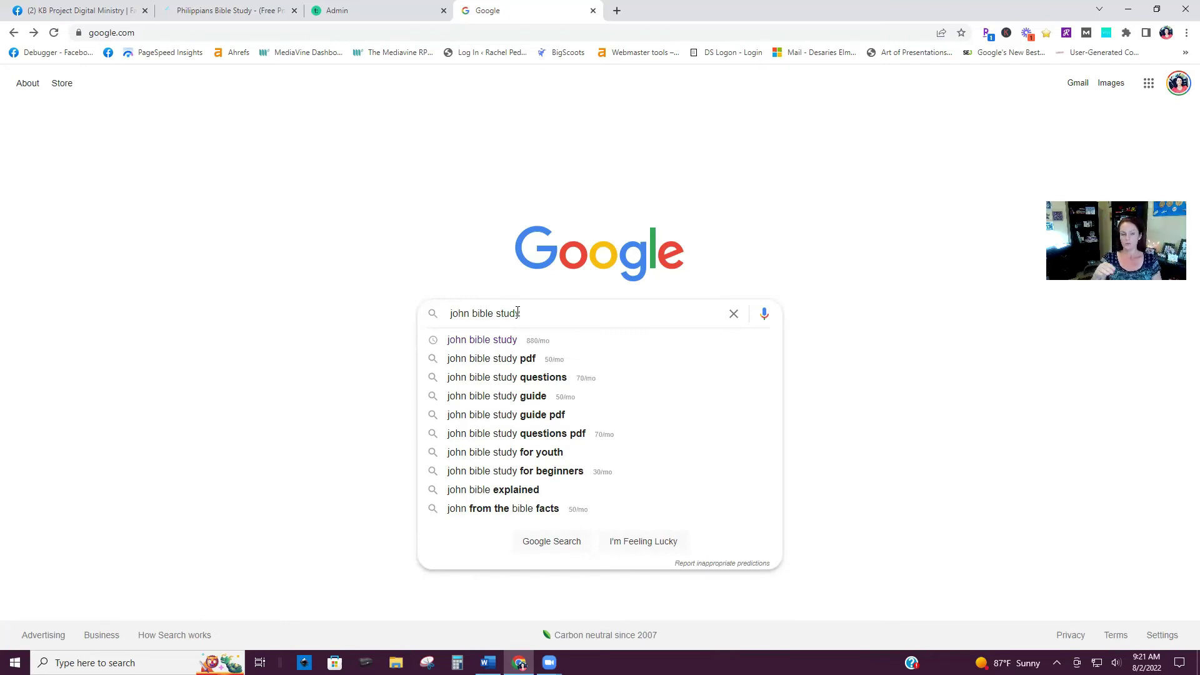
{"action": "key", "text": "Return"}
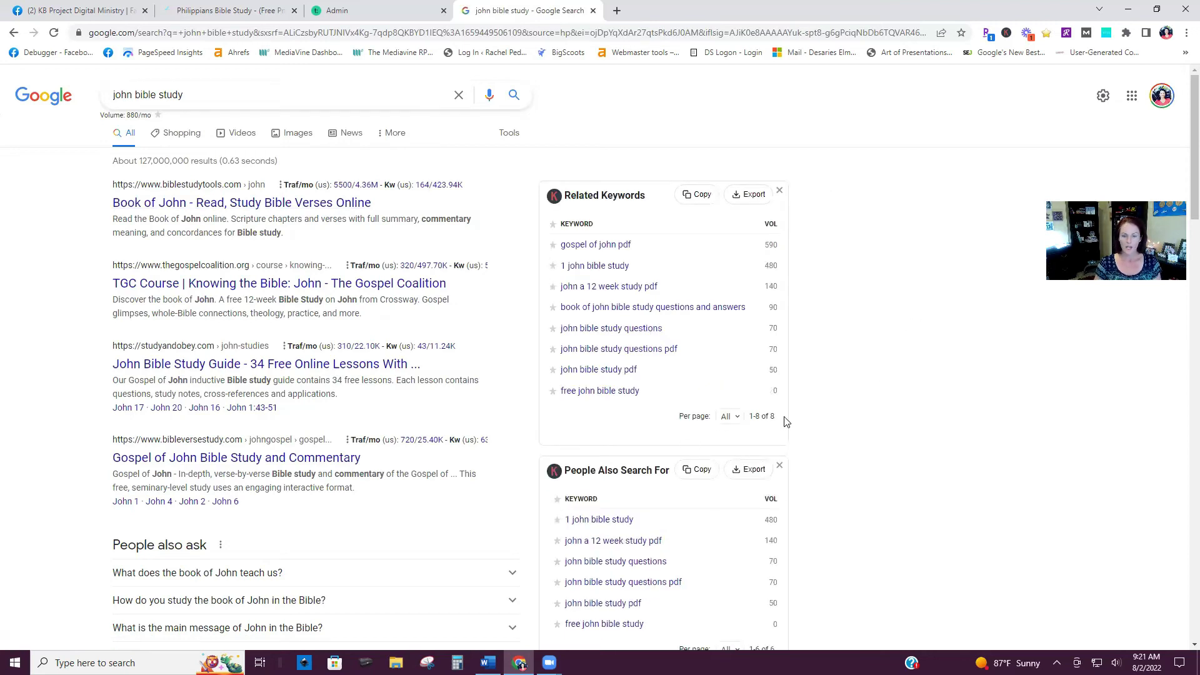
Examine the People Also Search For and Long-Tail Keywords lists and their volumes beside the search results
{"action": "scroll", "coordinate": [594, 306], "scroll_direction": "down", "scroll_amount": 3}
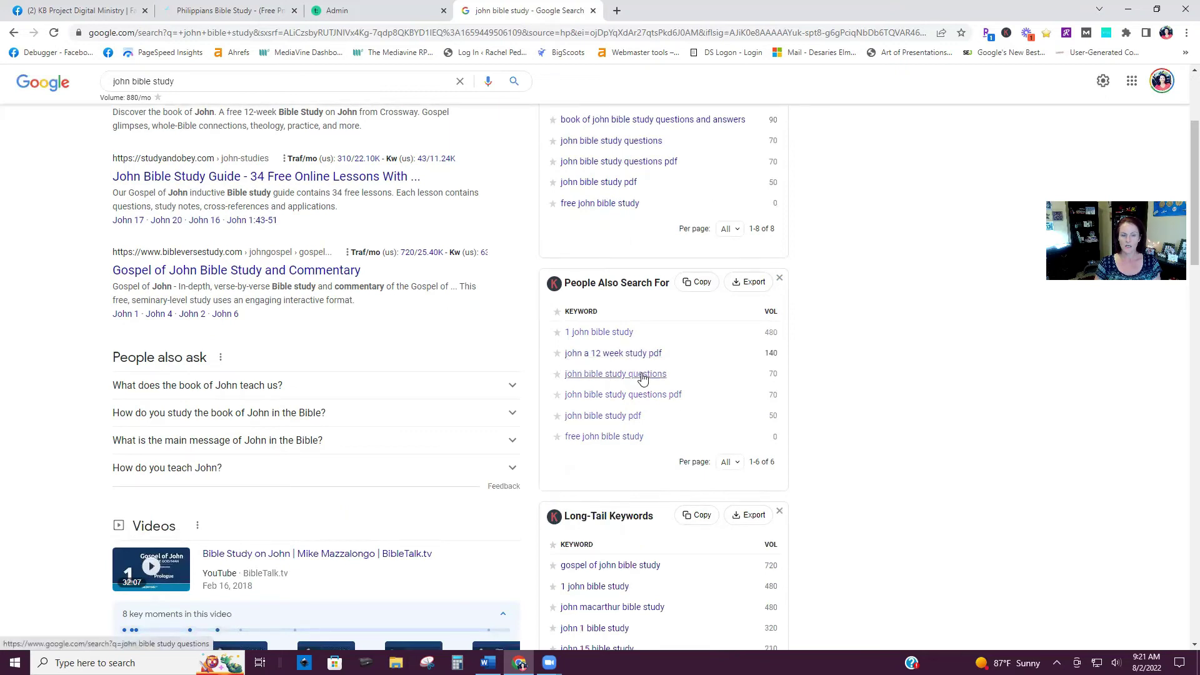
{"action": "scroll", "coordinate": [831, 477], "scroll_direction": "down", "scroll_amount": 5}
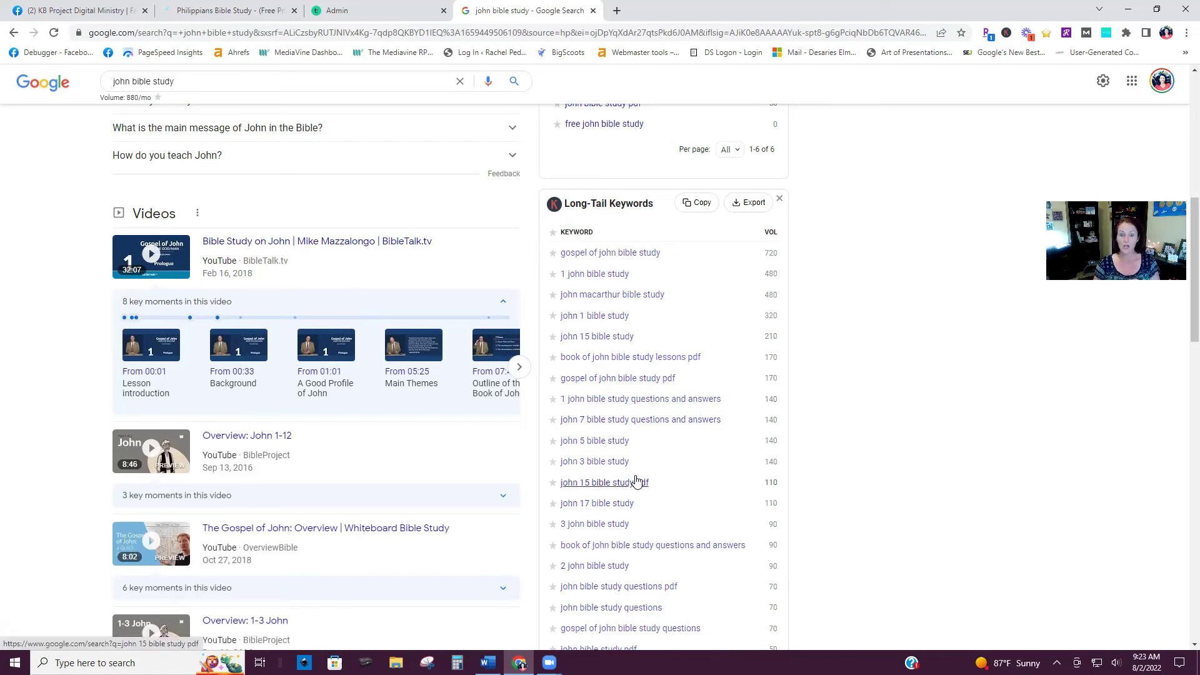
{"action": "scroll", "coordinate": [637, 484], "scroll_direction": "up", "scroll_amount": 4}
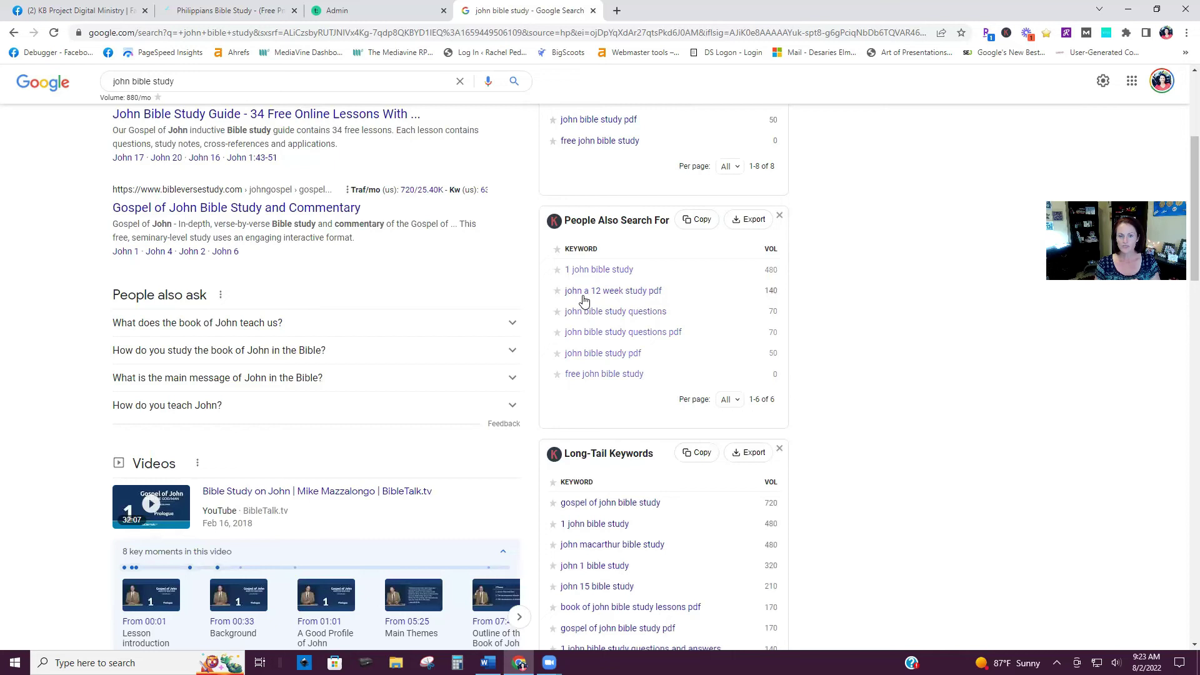